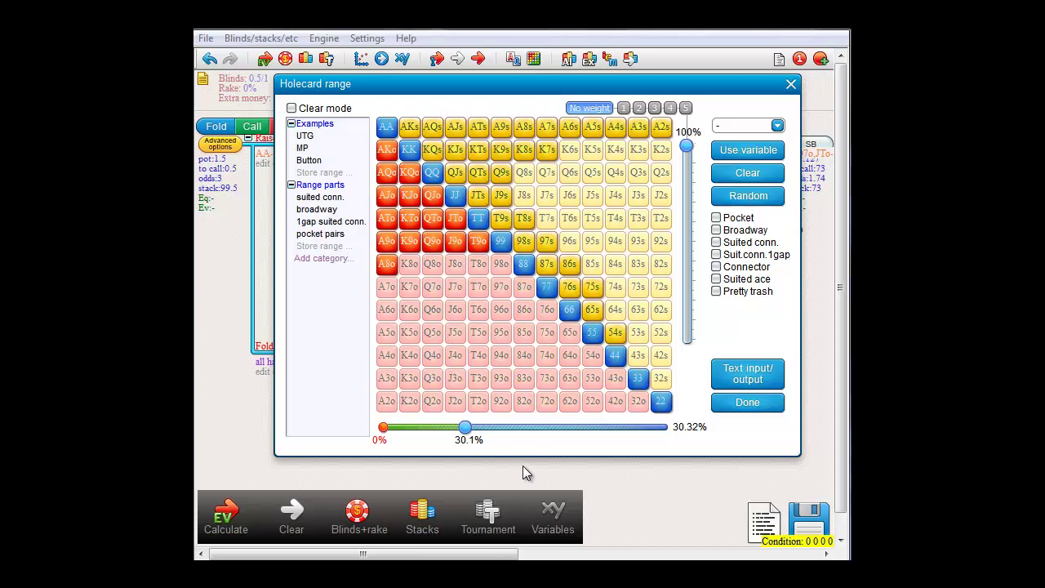
Step: Widen the Holecard range to about 34% of hands and show the hand-ranking dropdown
{"action": "mouse_move", "coordinate": [467, 427]}
{"action": "left_mouse_down"}
{"action": "mouse_move", "coordinate": [590, 427]}
{"action": "mouse_move", "coordinate": [470, 435]}
{"action": "left_mouse_up"}
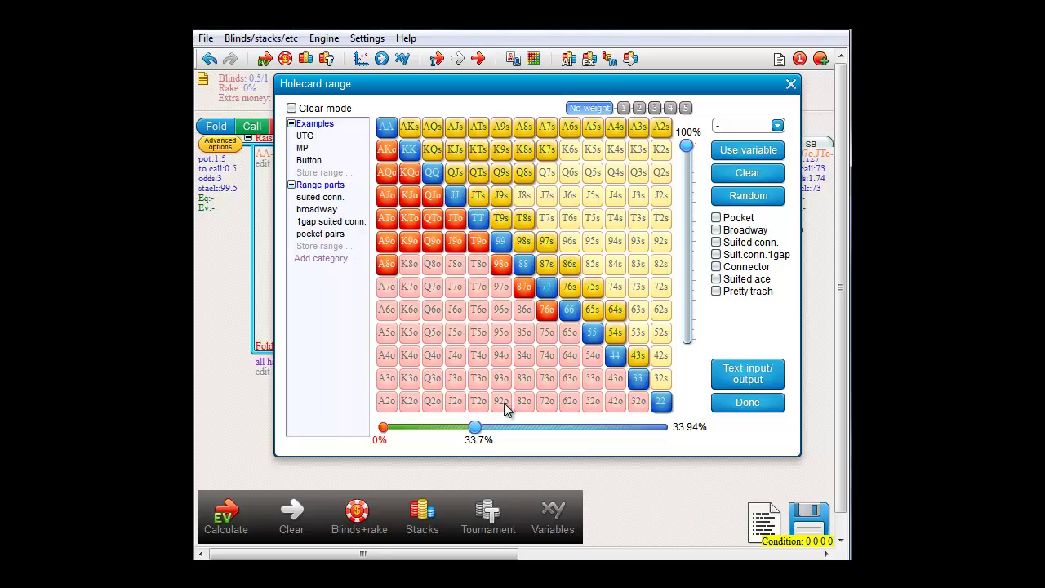
{"action": "left_click", "coordinate": [749, 126]}
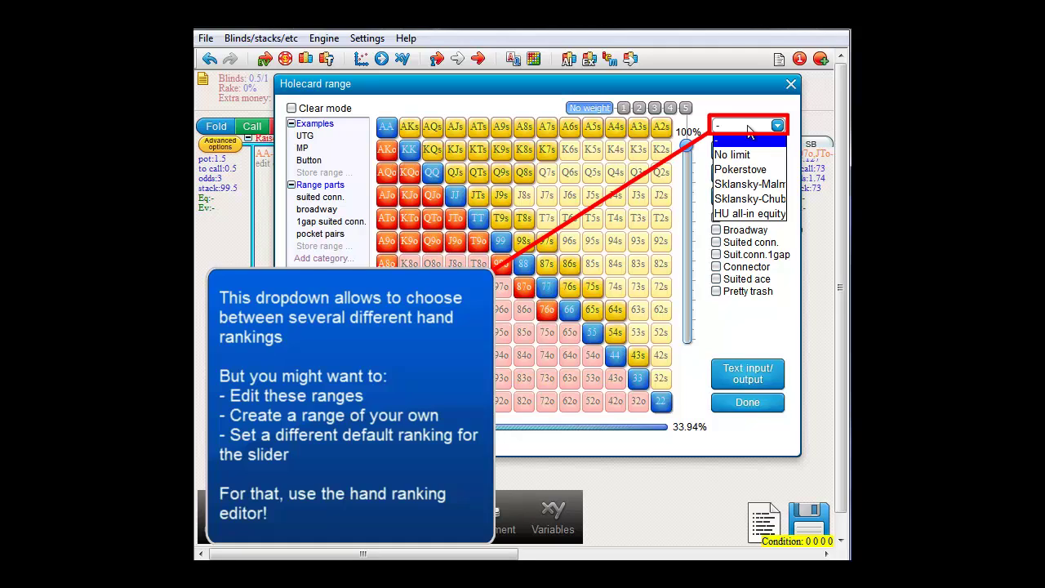
Step: Close the range window and make Pokerstove the default hand ranking
{"action": "left_click", "coordinate": [764, 404]}
{"action": "left_click", "coordinate": [765, 403]}
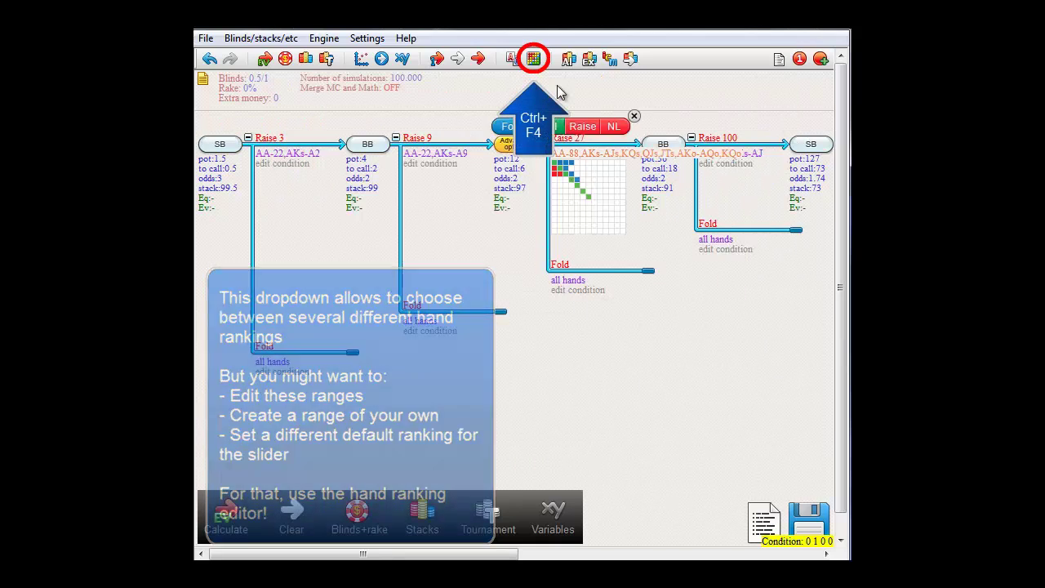
{"action": "left_click", "coordinate": [537, 62]}
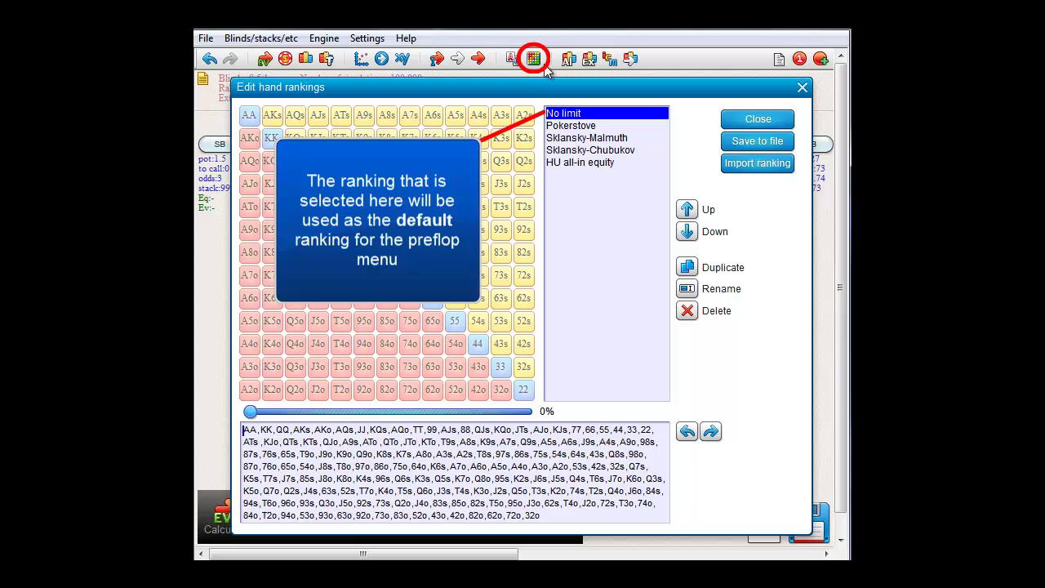
{"action": "left_click", "coordinate": [572, 127]}
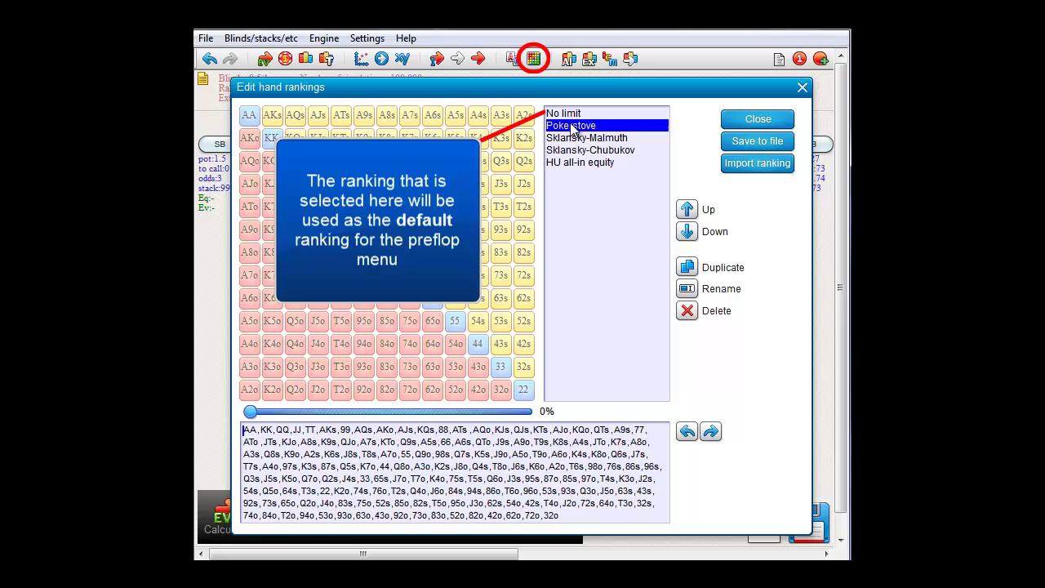
{"action": "left_click", "coordinate": [753, 122]}
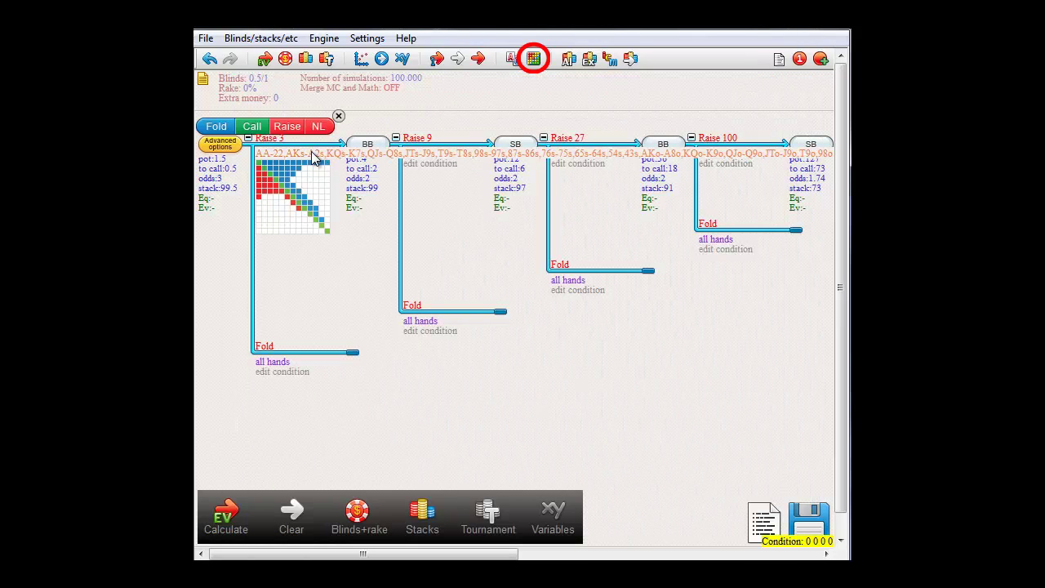
Step: Widen the first raise's hand range to about 61%, then reopen the ranking editor
{"action": "left_click", "coordinate": [311, 155]}
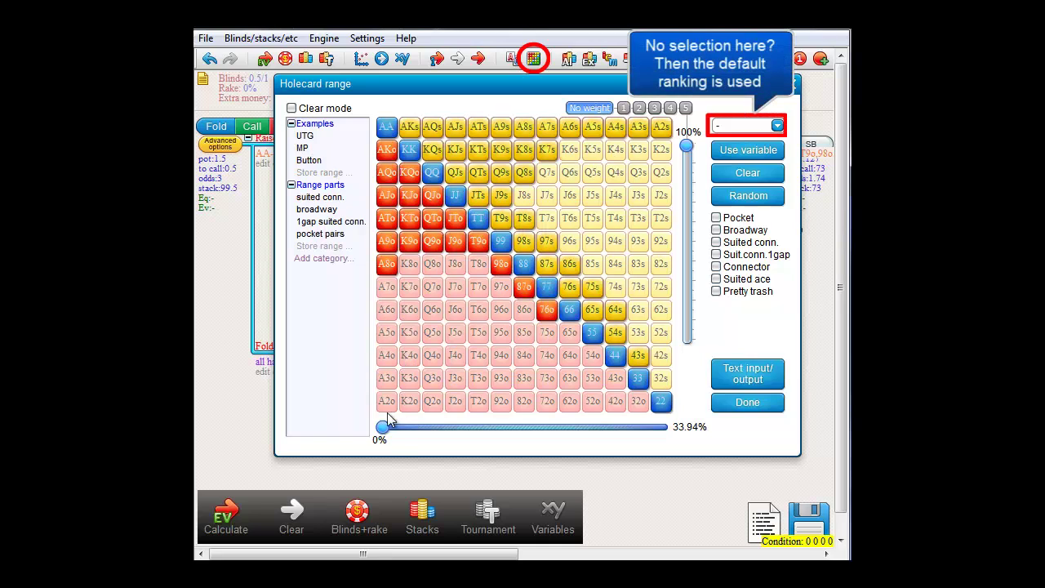
{"action": "left_click_drag", "start_coordinate": [383, 437], "coordinate": [548, 440]}
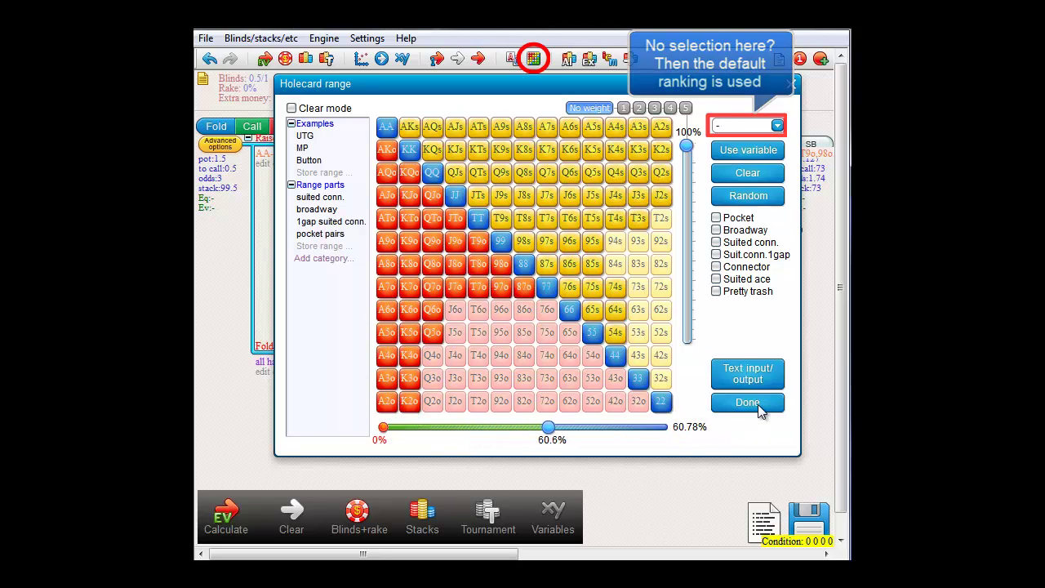
{"action": "left_click", "coordinate": [757, 404]}
{"action": "left_click", "coordinate": [535, 60]}
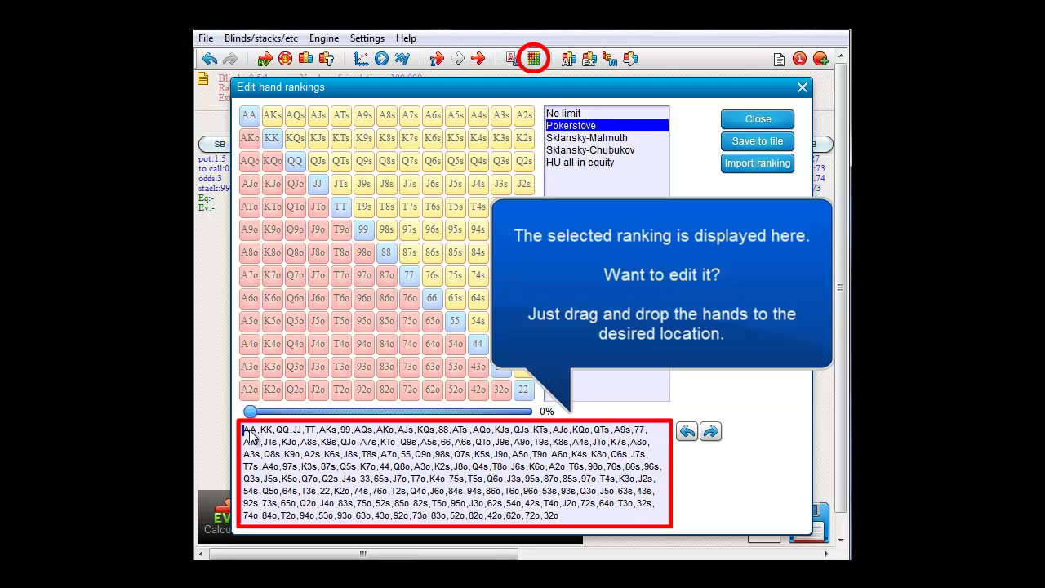
Step: Move AA down before Q6o in the Pokerstove ranking, then restore it ahead of KK
{"action": "mouse_move", "coordinate": [253, 431]}
{"action": "left_mouse_down"}
{"action": "mouse_move", "coordinate": [441, 461]}
{"action": "mouse_move", "coordinate": [494, 481]}
{"action": "left_mouse_up"}
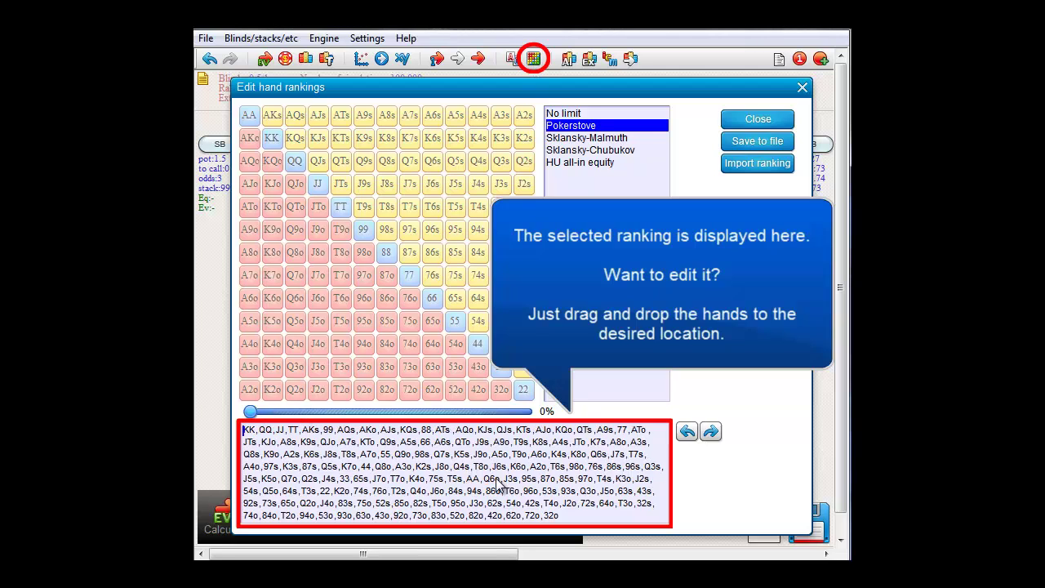
{"action": "left_click_drag", "start_coordinate": [254, 418], "coordinate": [318, 416]}
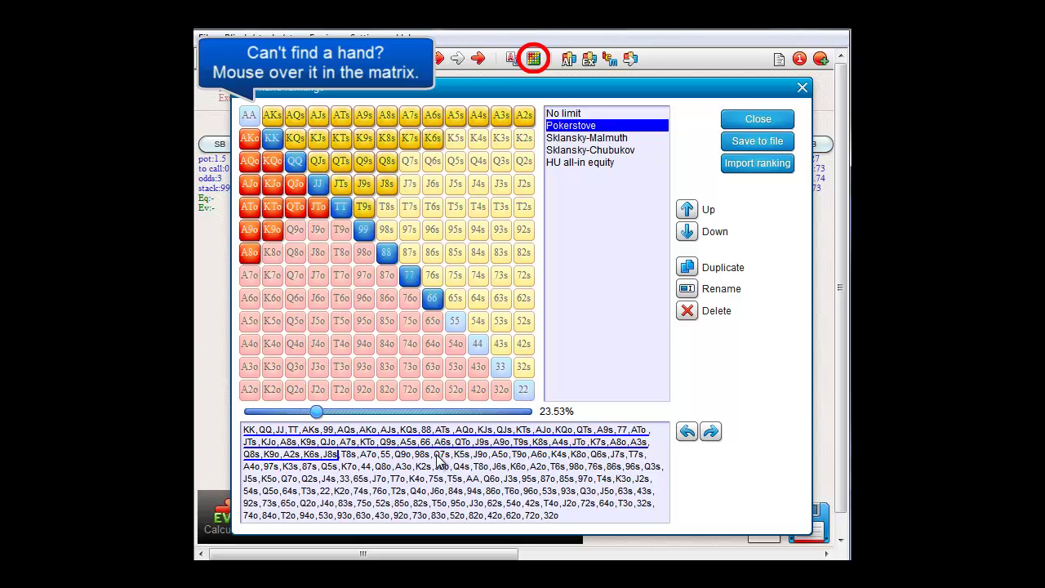
{"action": "mouse_move", "coordinate": [251, 117]}
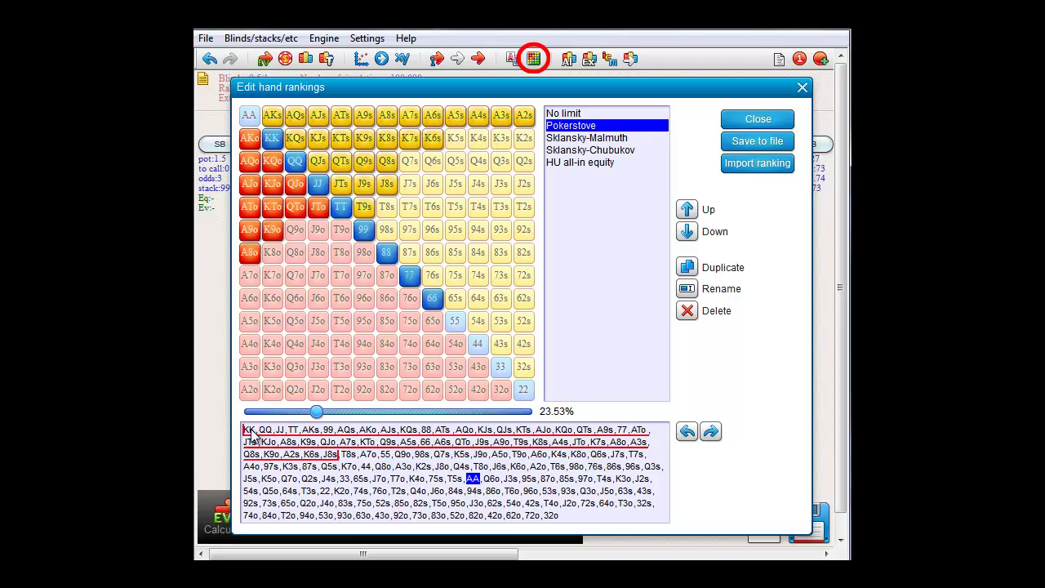
{"action": "left_click_drag", "start_coordinate": [252, 435], "coordinate": [252, 437]}
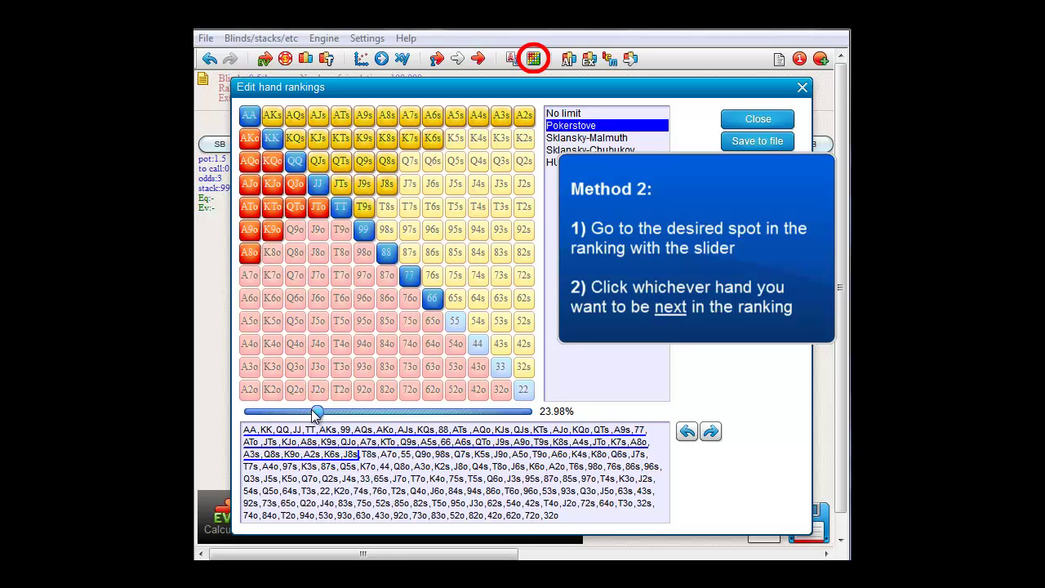
Step: Preview the Pokerstove ranking around 44%, stepping the cutoff up and down by hands
{"action": "left_click_drag", "start_coordinate": [317, 414], "coordinate": [376, 422]}
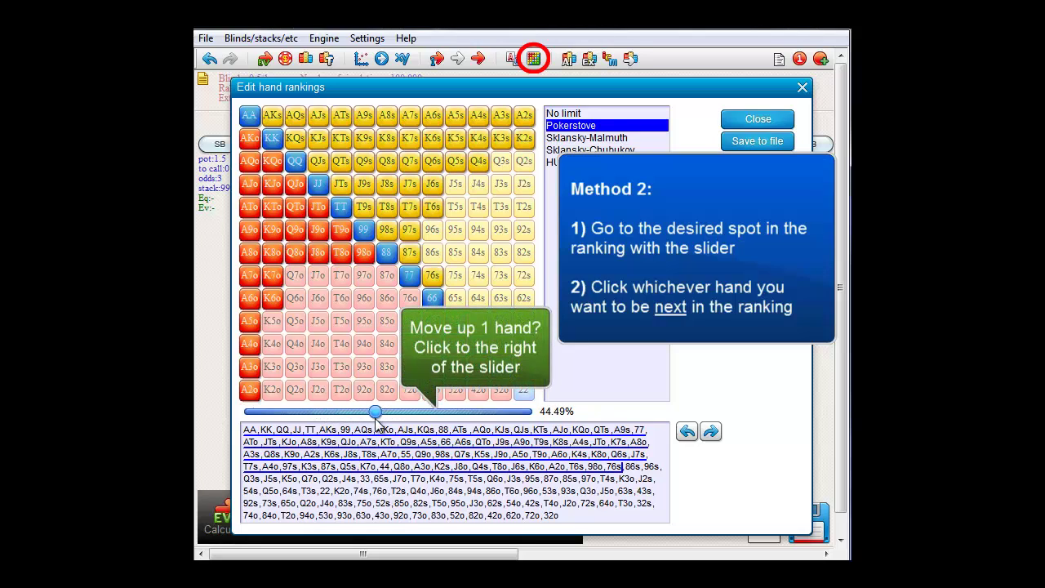
{"action": "left_click", "coordinate": [451, 412]}
{"action": "left_click", "coordinate": [451, 412]}
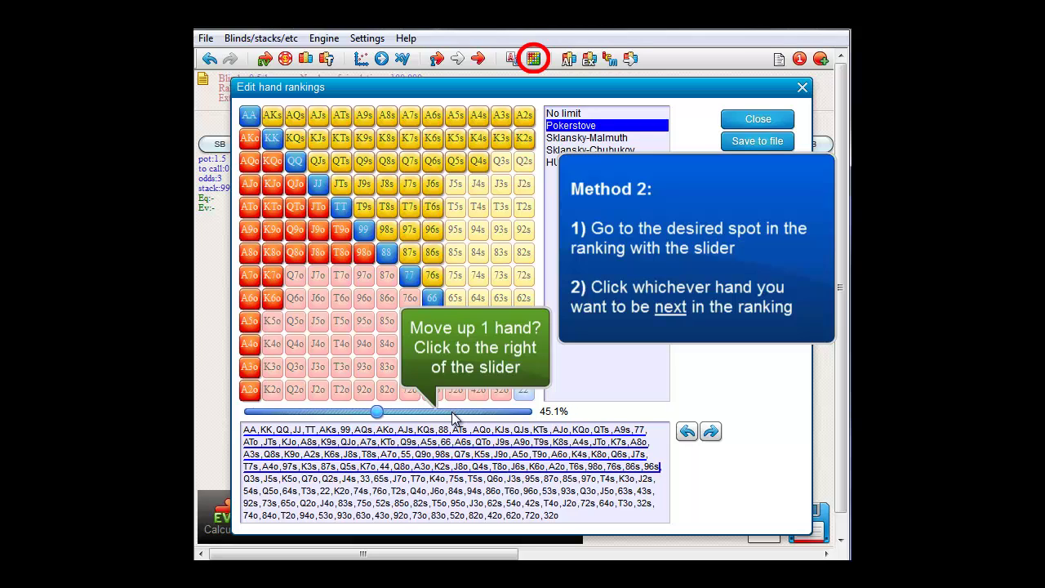
{"action": "left_click", "coordinate": [452, 412]}
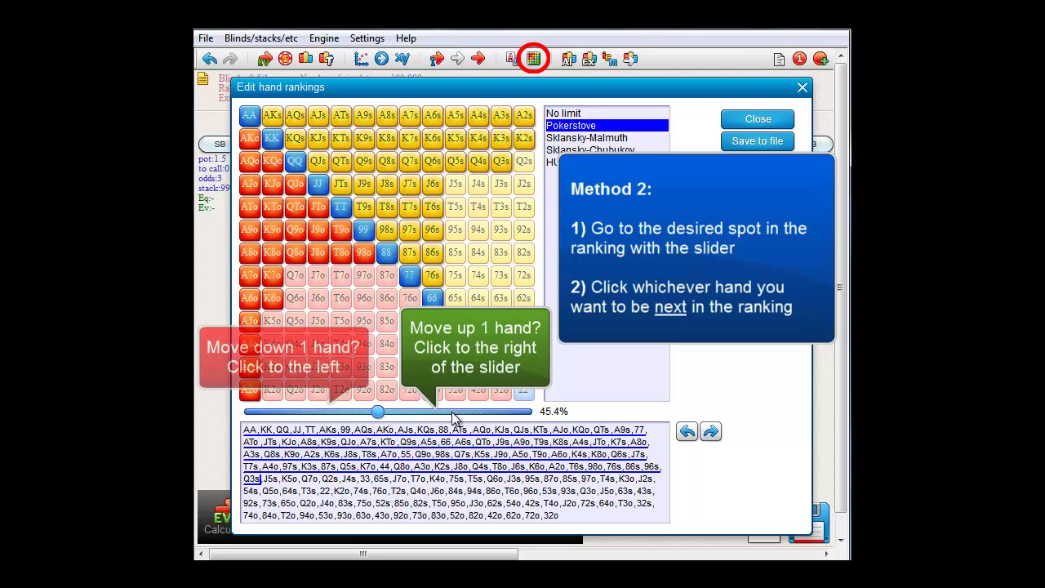
{"action": "left_click", "coordinate": [318, 413]}
{"action": "left_click", "coordinate": [318, 413]}
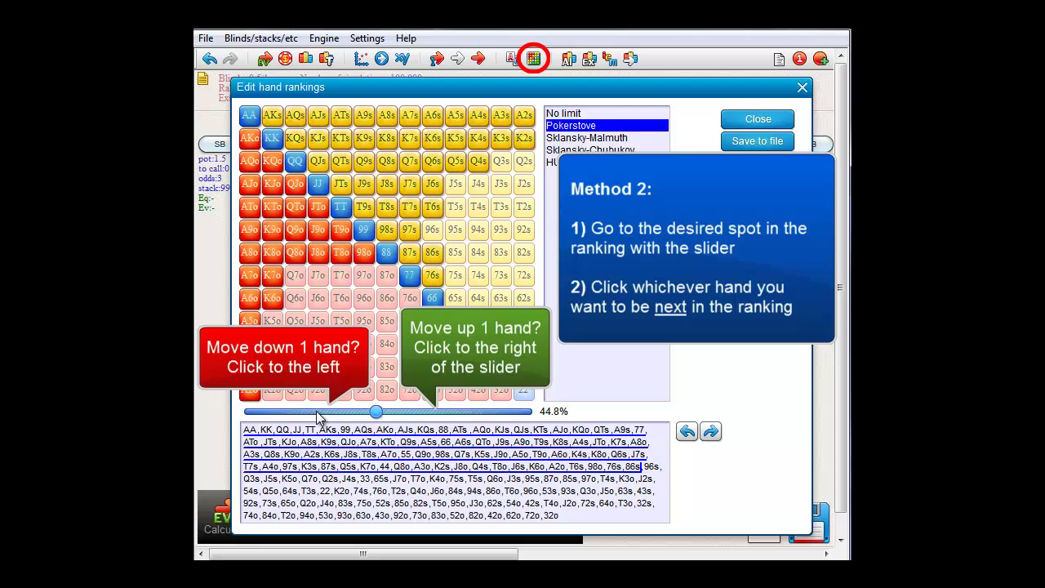
{"action": "left_click", "coordinate": [318, 415]}
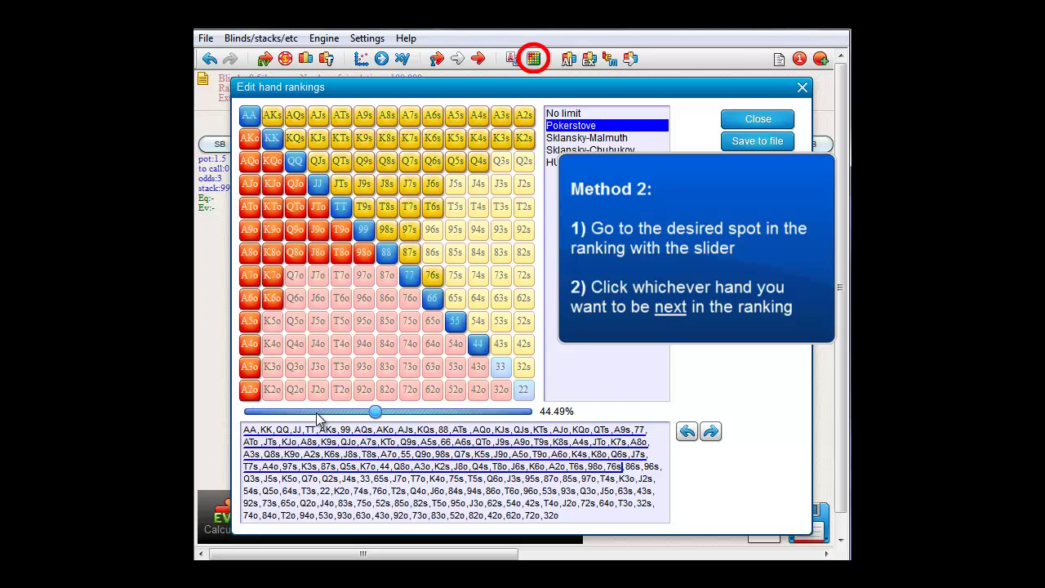
Step: Append 33, 22, then 83o, 85o, J5o, Q3o, T4o and 84o to the ranking
{"action": "left_click", "coordinate": [499, 366]}
{"action": "left_click", "coordinate": [518, 394]}
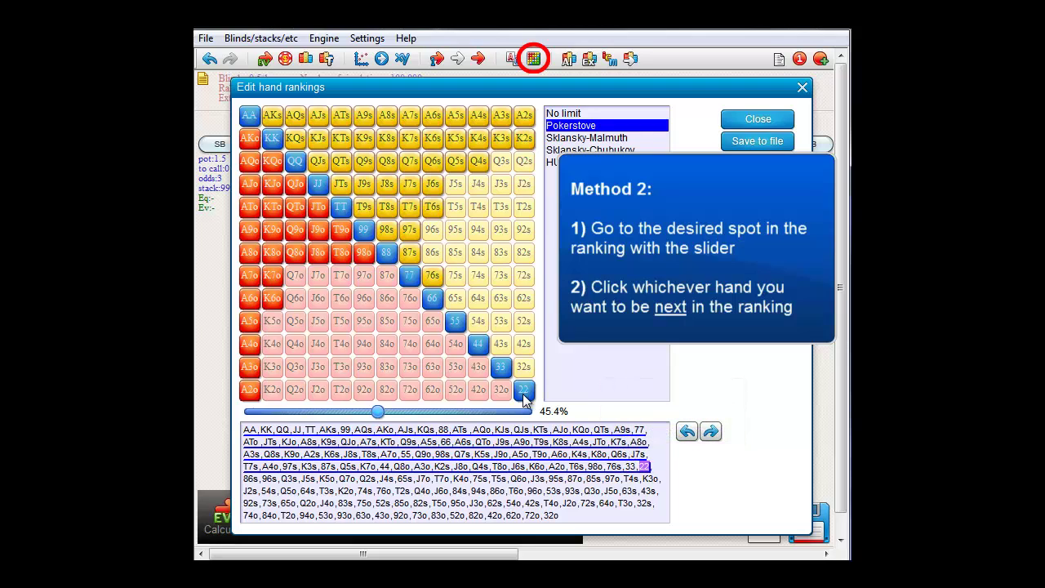
{"action": "left_click", "coordinate": [387, 366]}
{"action": "left_click", "coordinate": [387, 320]}
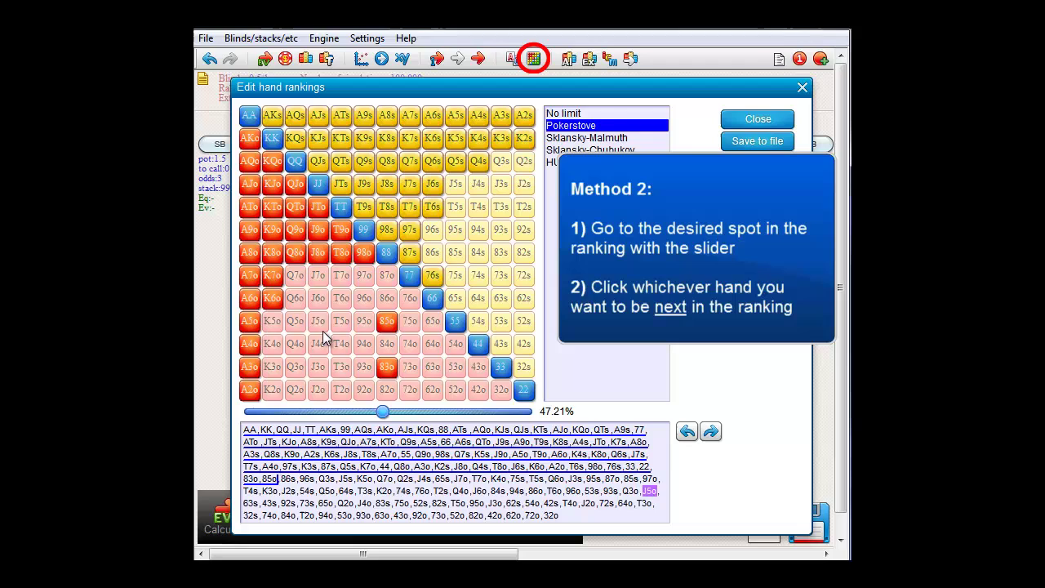
{"action": "left_click", "coordinate": [318, 321]}
{"action": "left_click", "coordinate": [295, 366]}
{"action": "left_click", "coordinate": [341, 344]}
{"action": "left_click", "coordinate": [387, 344]}
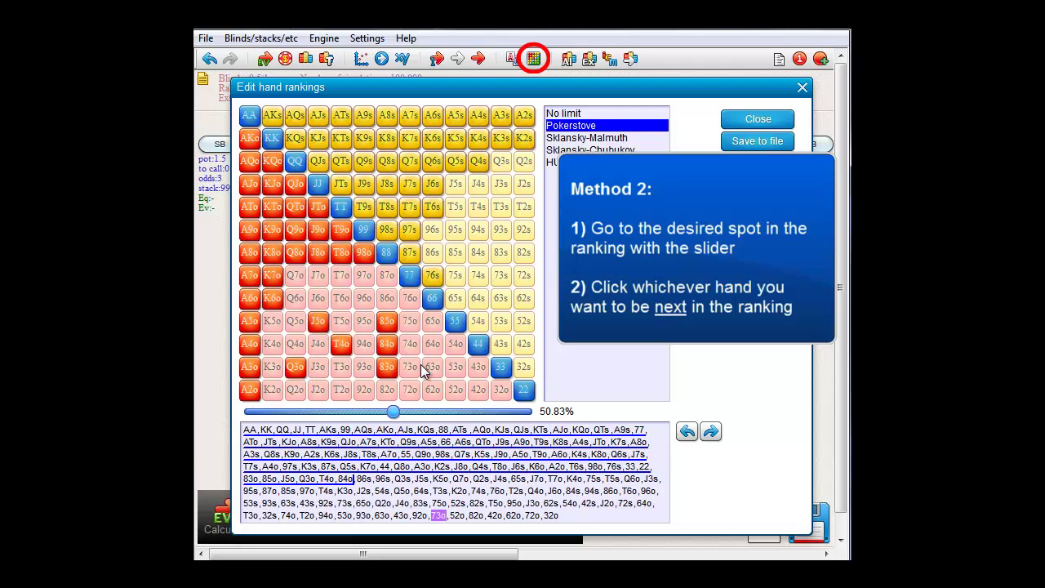
Step: Undo the extra appended hands so the ranking ends at 22 (45.4%)
{"action": "left_click_drag", "start_coordinate": [393, 413], "coordinate": [444, 412]}
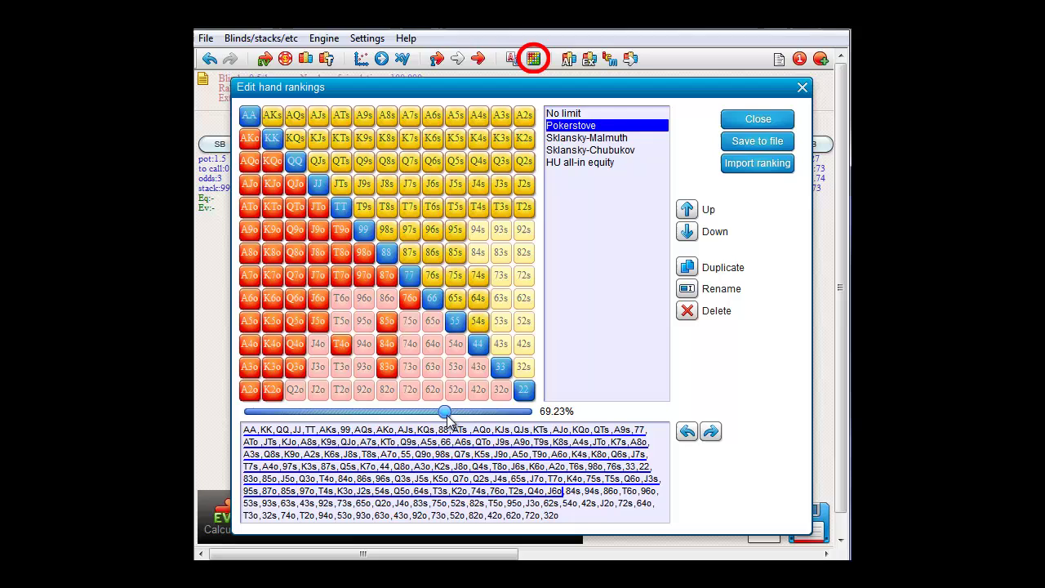
{"action": "left_click", "coordinate": [686, 436]}
{"action": "left_click", "coordinate": [686, 437]}
{"action": "left_click", "coordinate": [686, 437]}
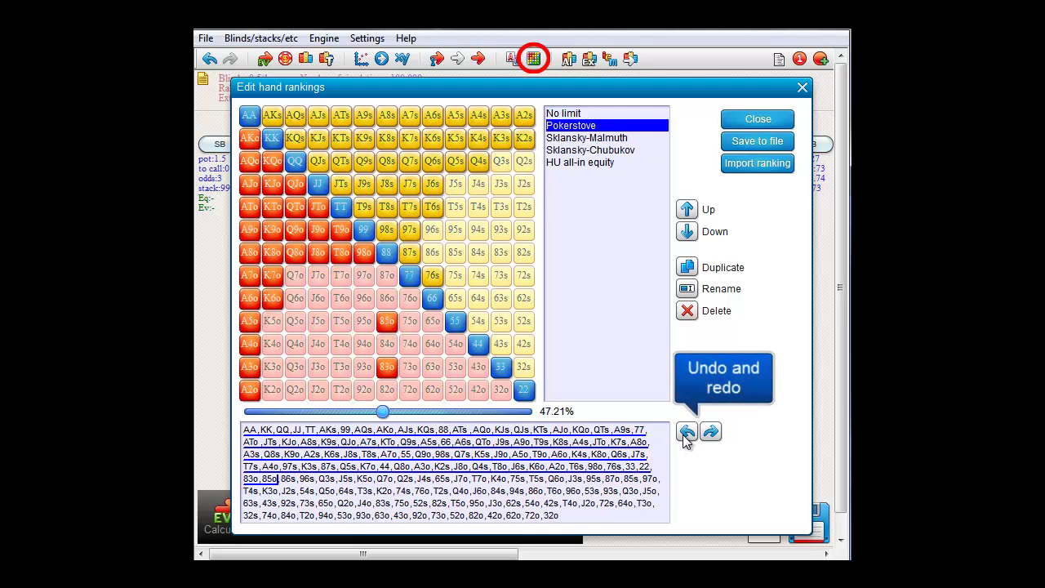
{"action": "left_click", "coordinate": [686, 436]}
{"action": "left_click", "coordinate": [686, 437]}
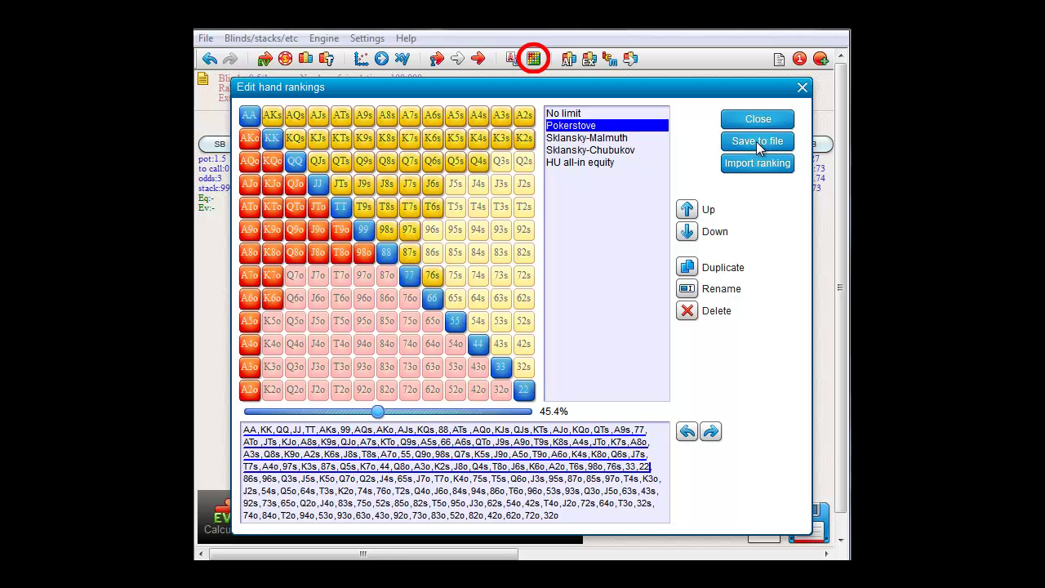
Step: Duplicate the Pokerstove ranking and name the copy Pokerstove2
{"action": "left_click", "coordinate": [688, 269]}
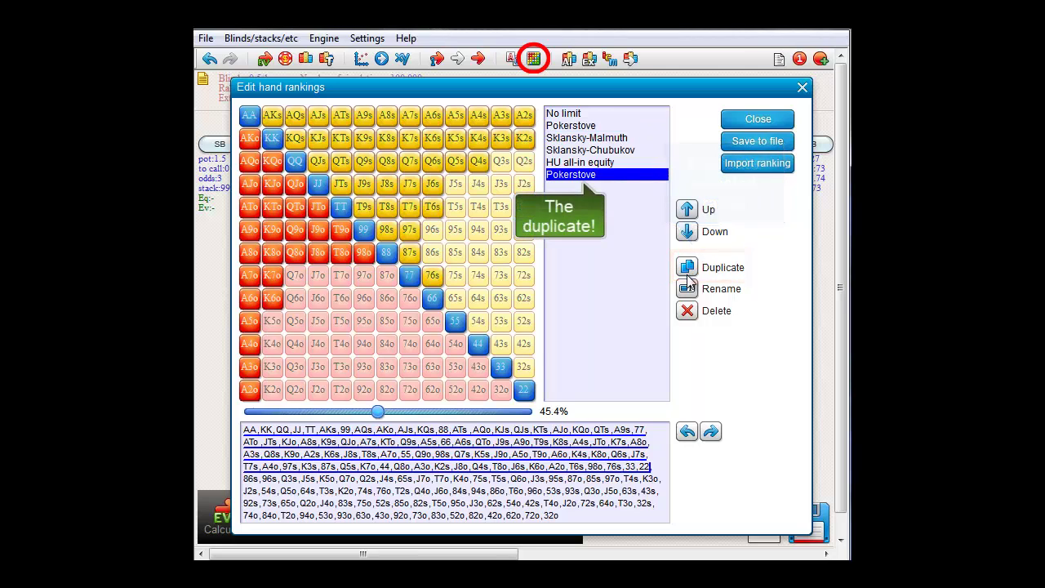
{"action": "left_click", "coordinate": [689, 290]}
{"action": "key", "text": "End"}
{"action": "type", "text": "2"}
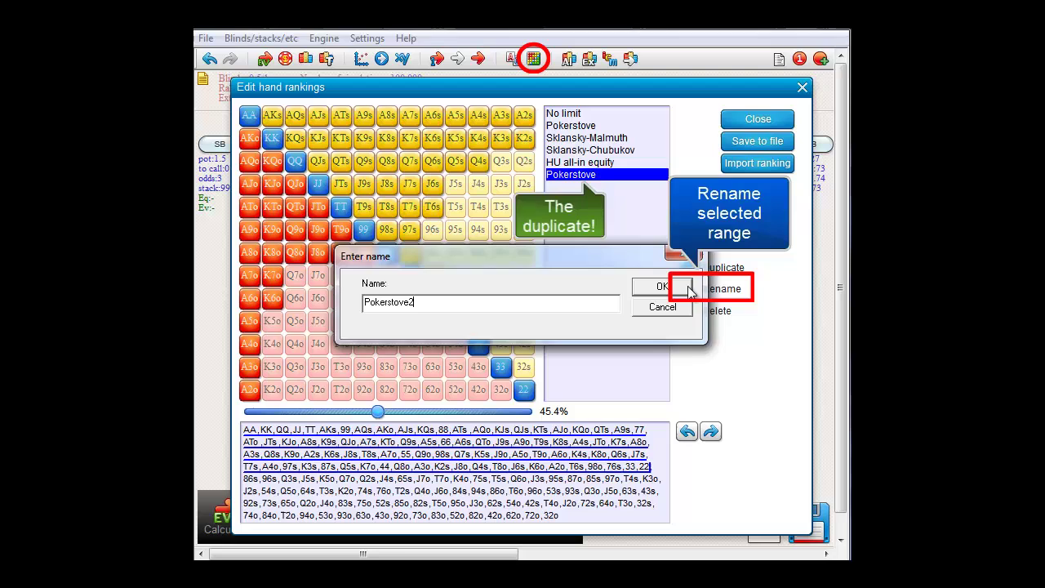
{"action": "key", "text": "Return"}
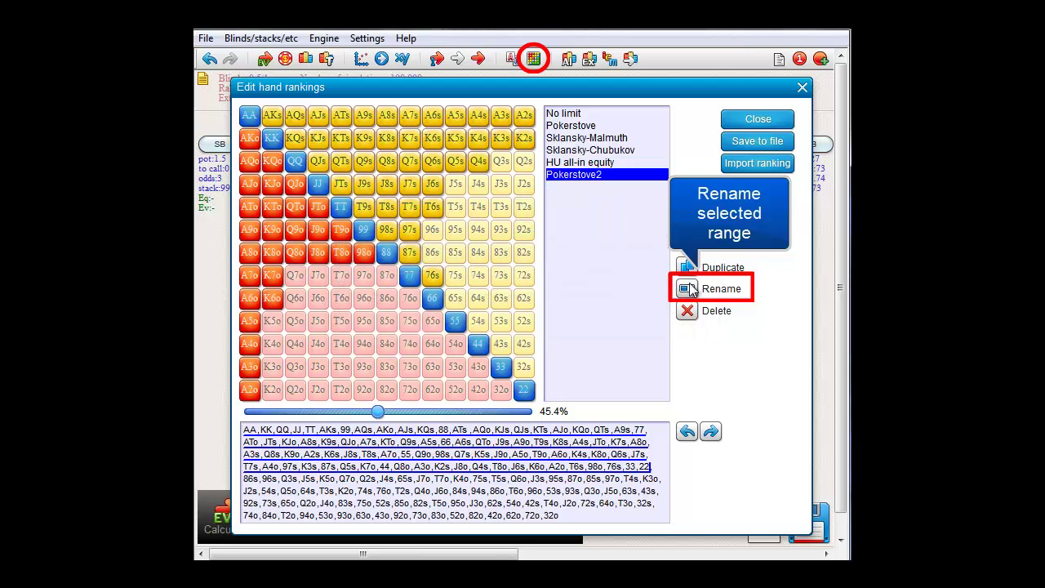
Step: Move Pokerstove2 up three places and move AA to after T6o in its ranking
{"action": "left_click", "coordinate": [686, 211]}
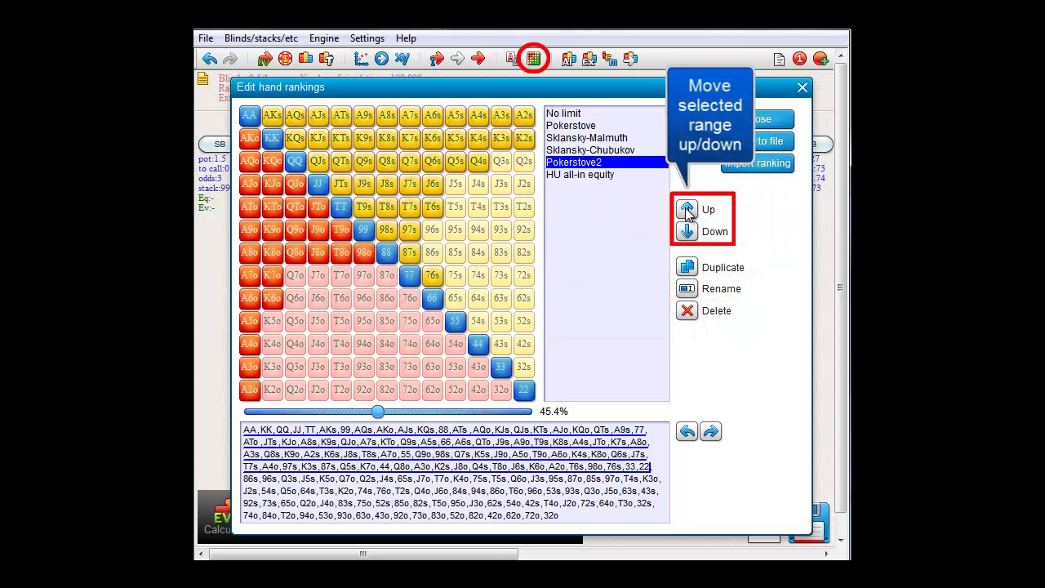
{"action": "left_click", "coordinate": [687, 210]}
{"action": "left_click", "coordinate": [686, 211]}
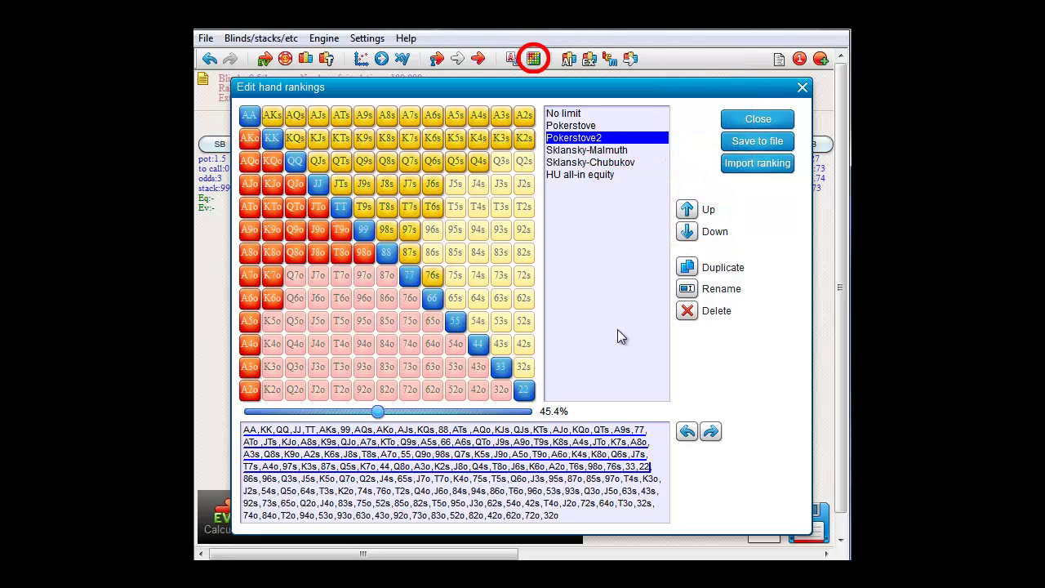
{"action": "double_click", "coordinate": [249, 429]}
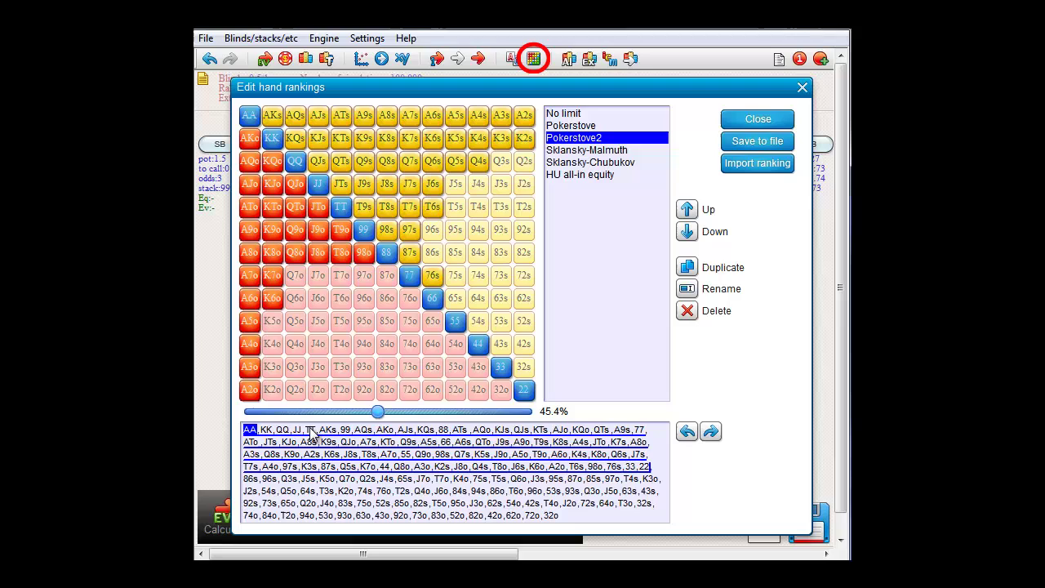
{"action": "left_click_drag", "start_coordinate": [529, 493], "coordinate": [530, 494]}
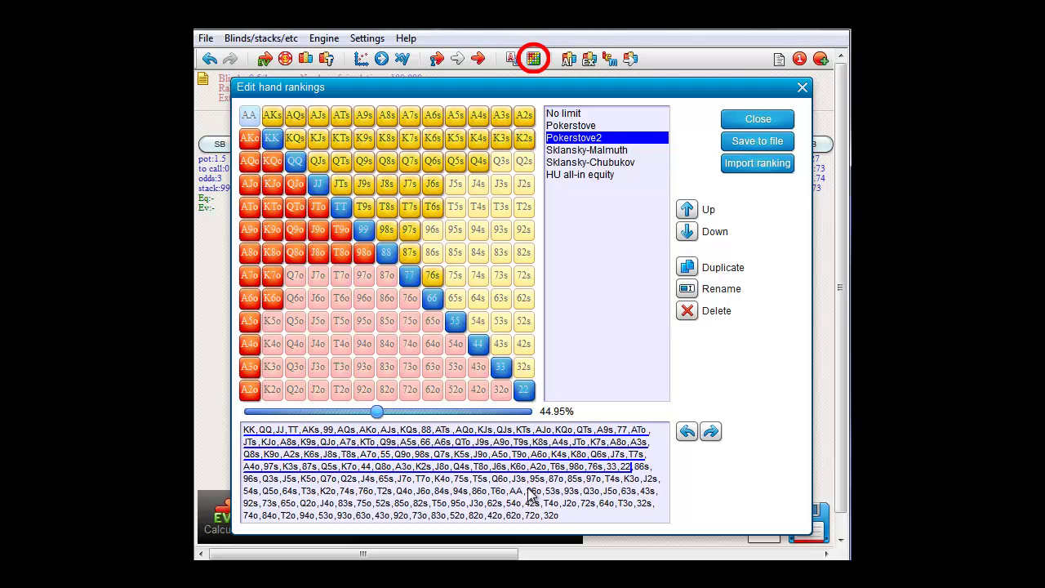
Step: Save the hand rankings to file and make No limit the default again
{"action": "left_click", "coordinate": [746, 142]}
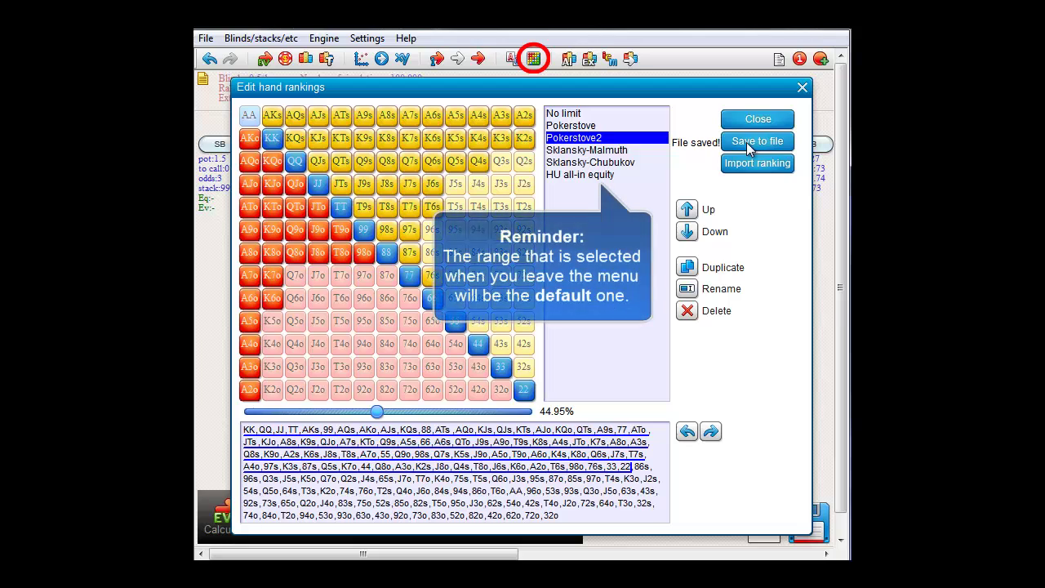
{"action": "left_click", "coordinate": [572, 113]}
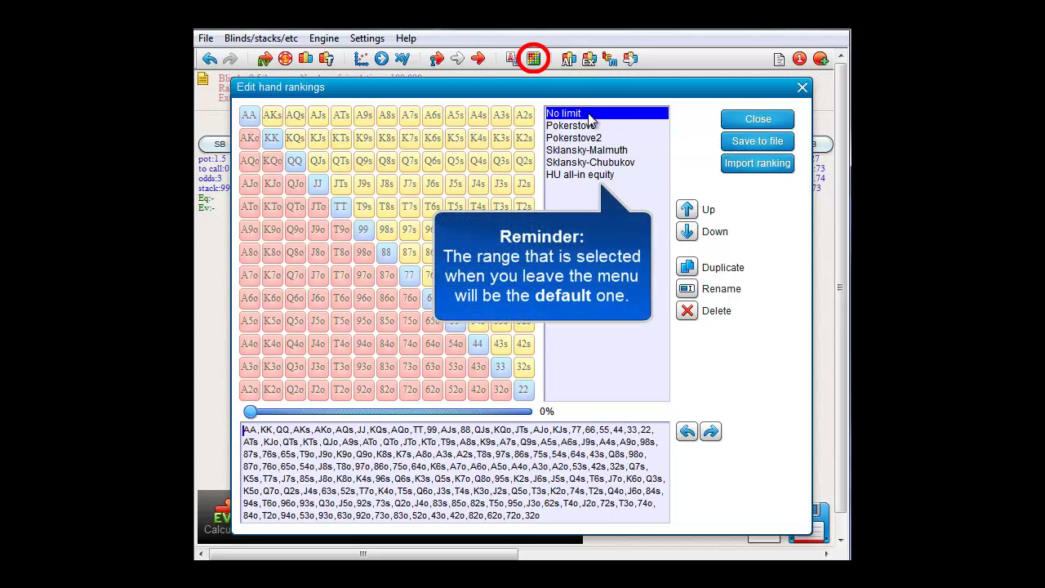
{"action": "left_click", "coordinate": [755, 121]}
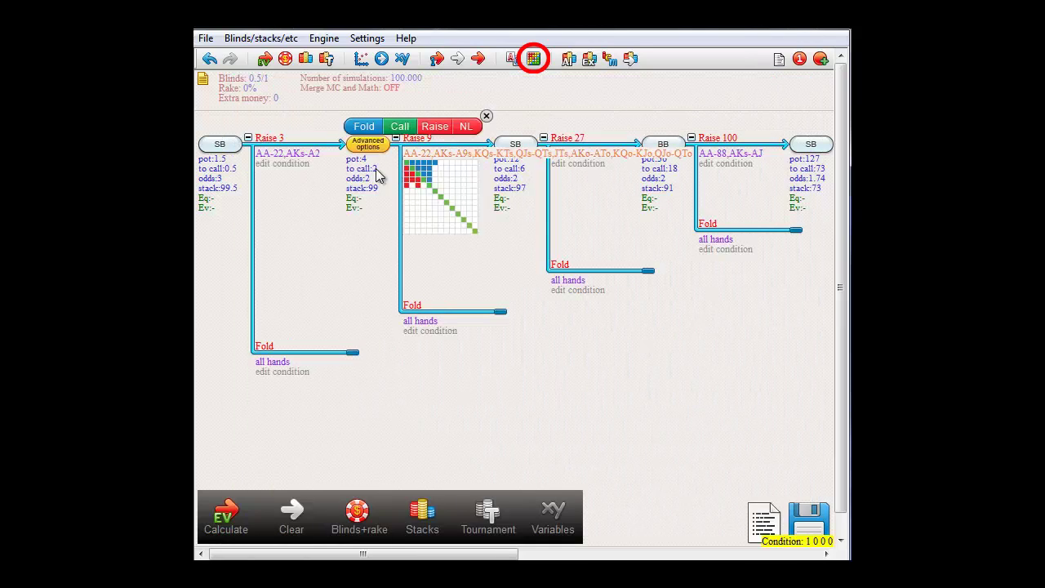
Step: Base the Raise 3 holecard range on Pokerstove2 and cut it to 48.87%, excluding AA
{"action": "left_click", "coordinate": [310, 160]}
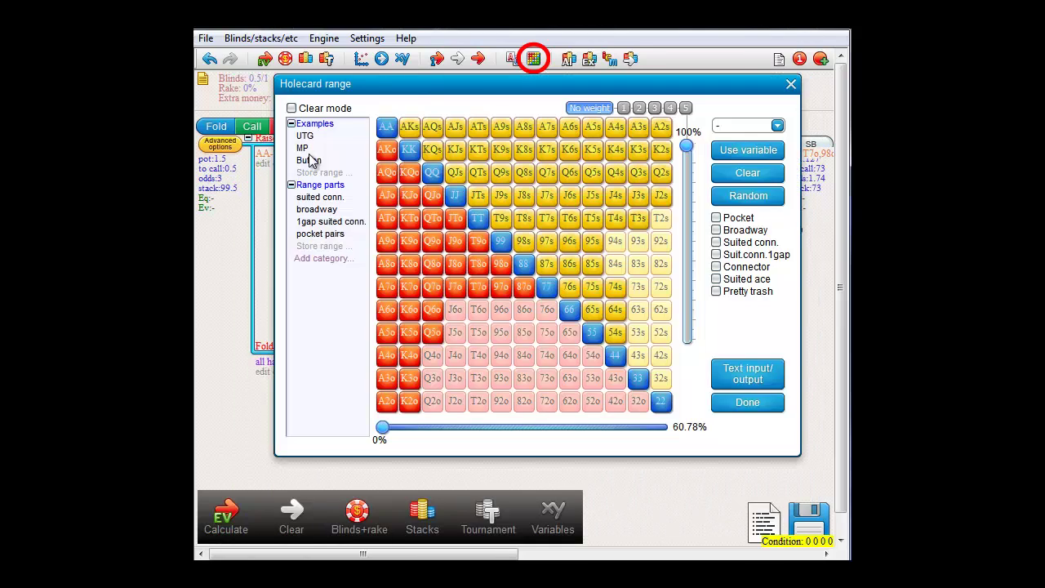
{"action": "left_click", "coordinate": [727, 128]}
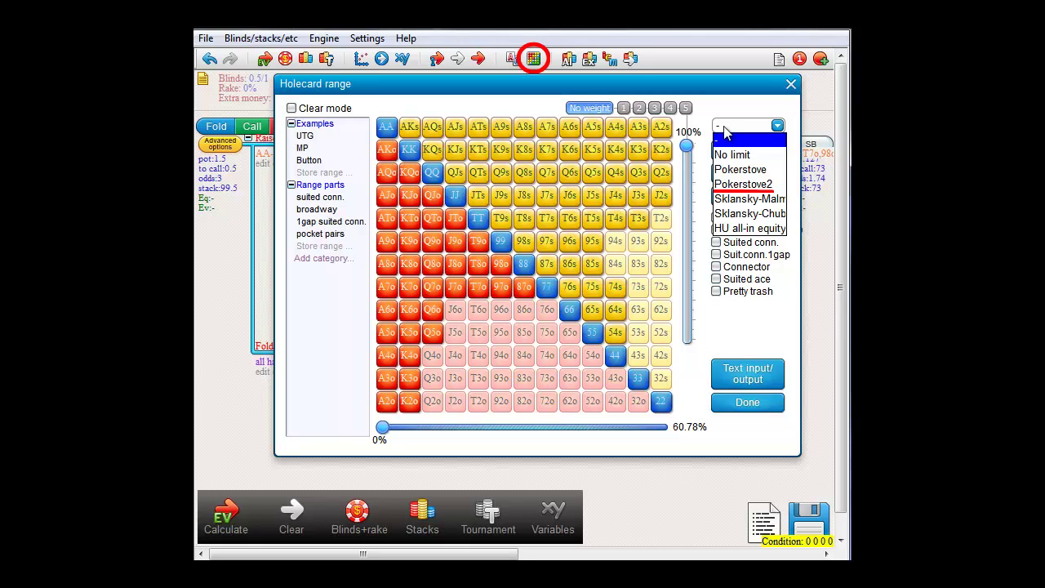
{"action": "left_click", "coordinate": [743, 184]}
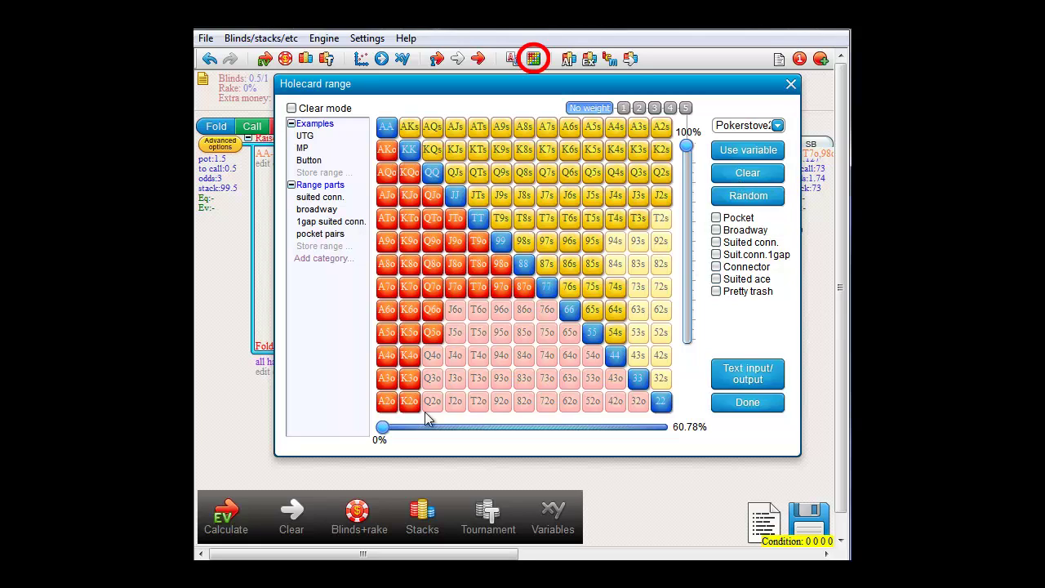
{"action": "left_click_drag", "start_coordinate": [383, 426], "coordinate": [514, 441]}
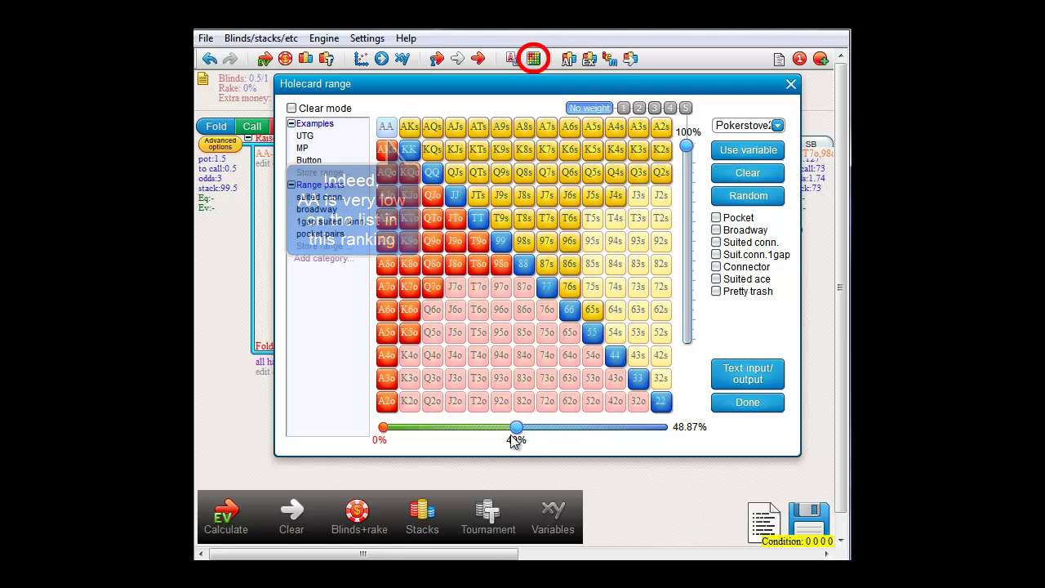